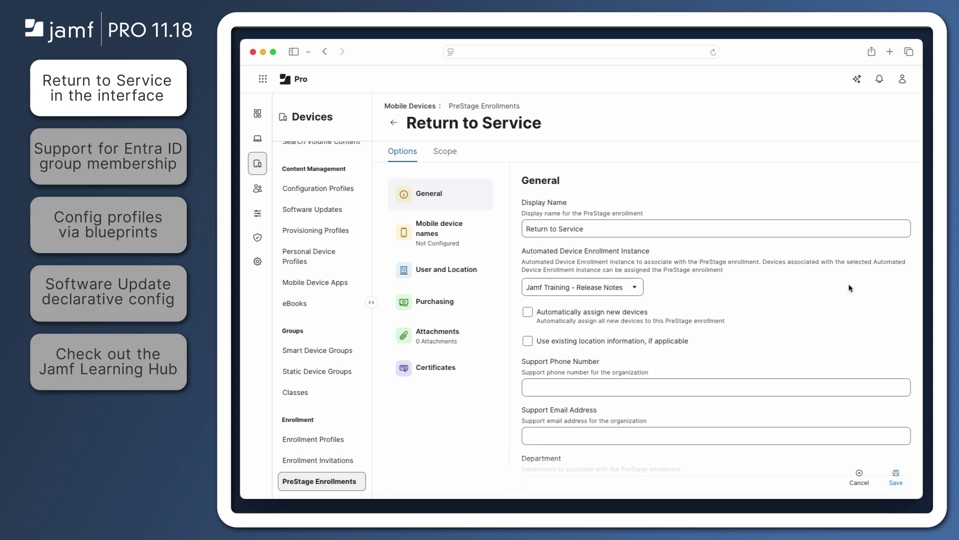
Step: Allow Return to Service during device reset with the Wi-Fi profile, and save the PreStage
{"action": "scroll", "coordinate": [848, 285], "scroll_direction": "down", "scroll_amount": 6}
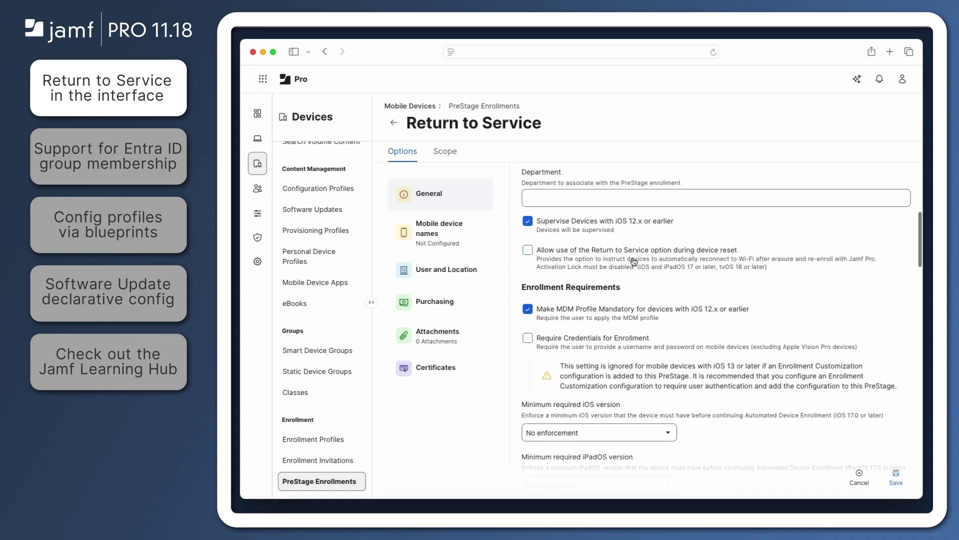
{"action": "left_click", "coordinate": [529, 250]}
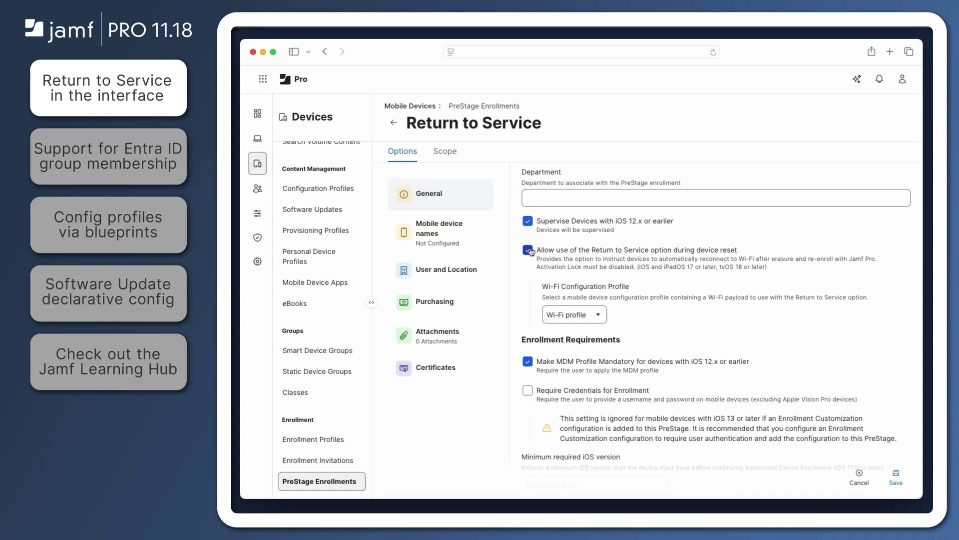
{"action": "left_click", "coordinate": [598, 315]}
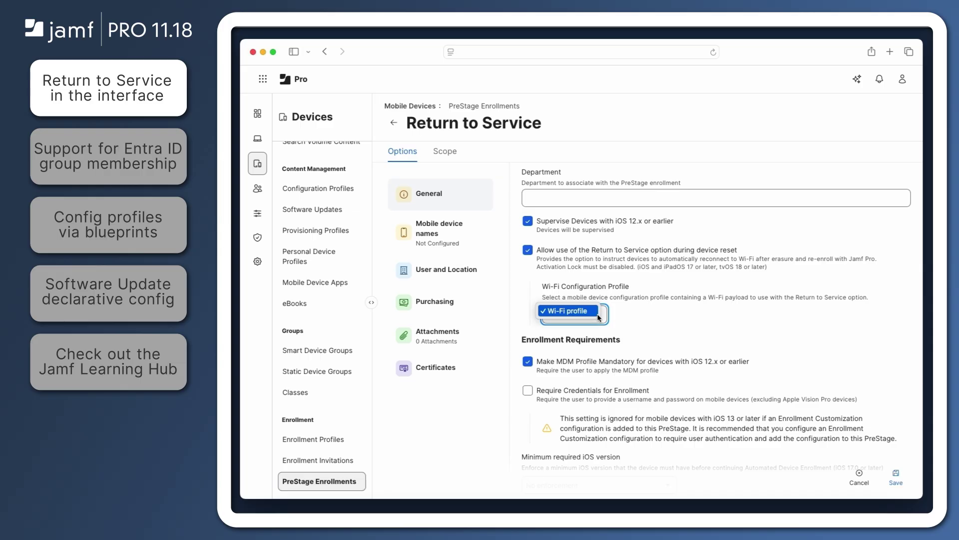
{"action": "left_click", "coordinate": [597, 312]}
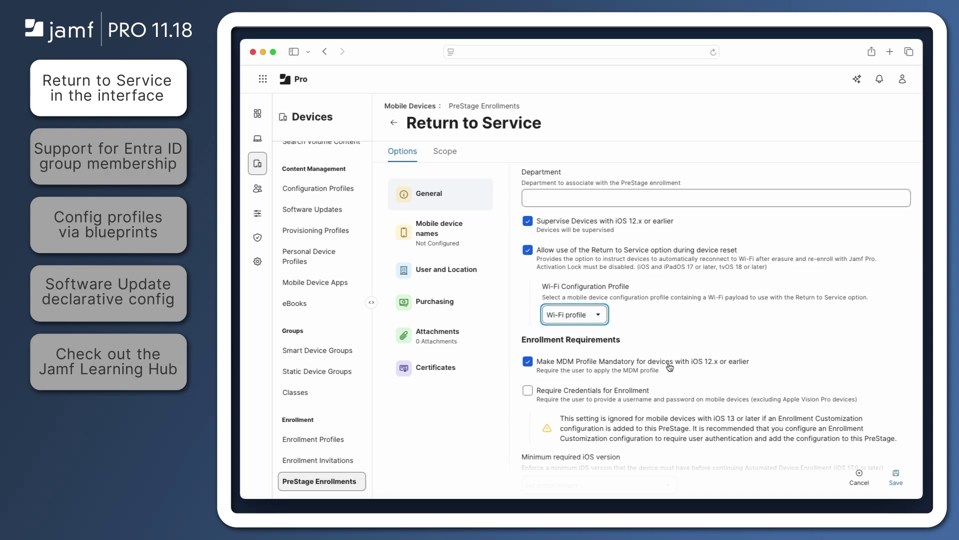
{"action": "left_click", "coordinate": [898, 481]}
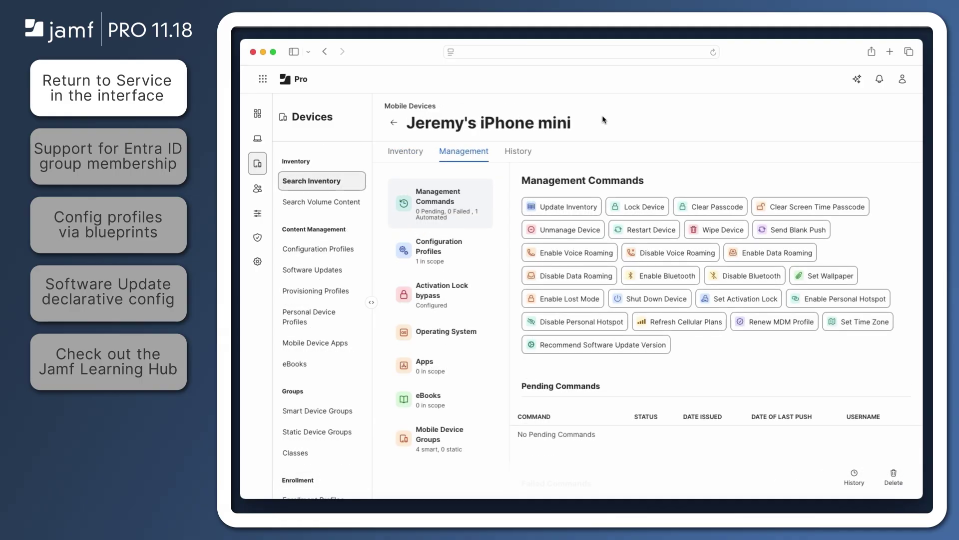
Step: Wipe the iPhone mini with 'Return to Service during device reset' enabled, and confirm
{"action": "left_click", "coordinate": [720, 229]}
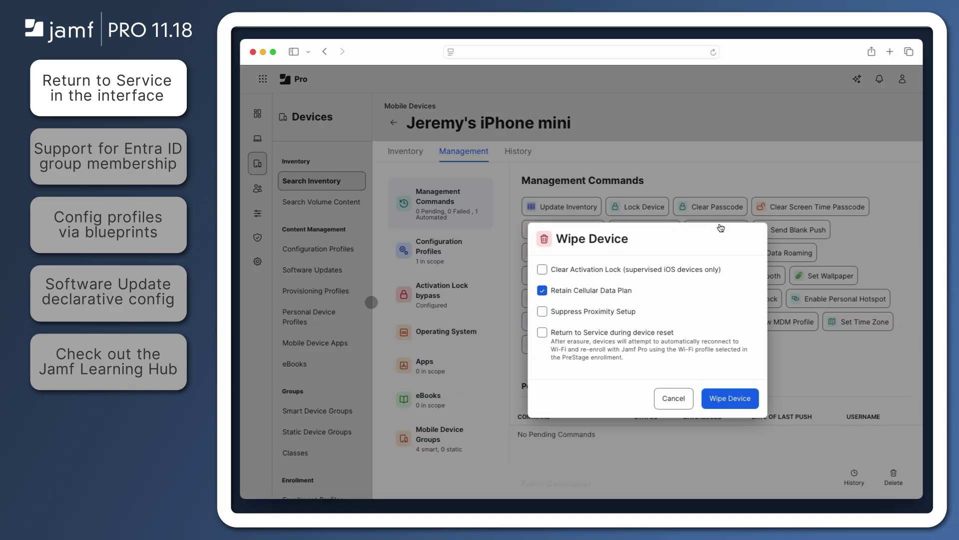
{"action": "left_click", "coordinate": [542, 332]}
{"action": "left_click", "coordinate": [721, 399]}
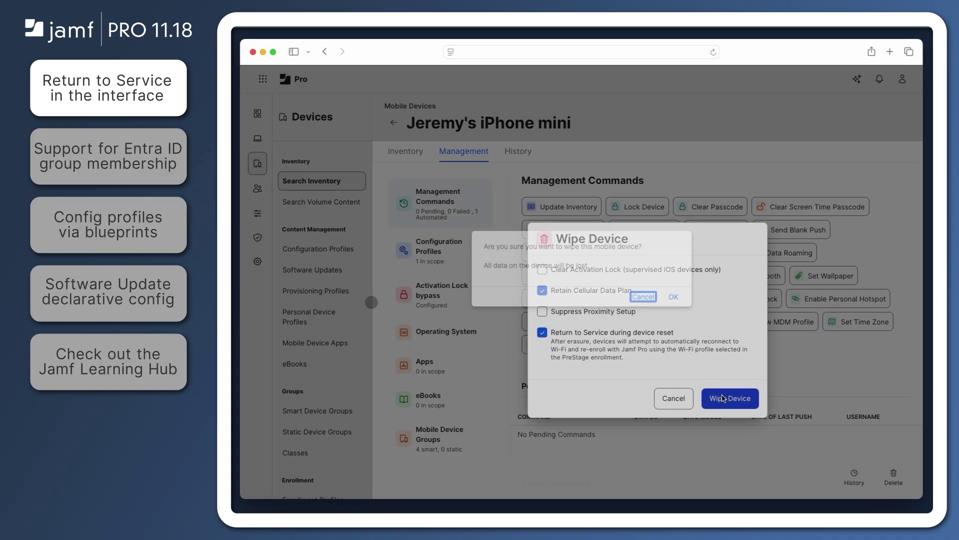
{"action": "left_click", "coordinate": [673, 297]}
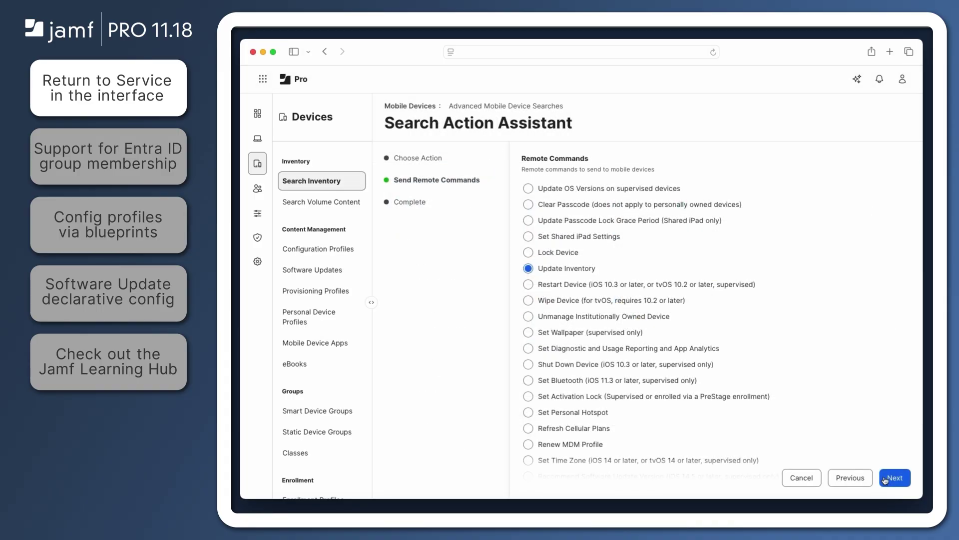
Step: Choose Wipe Device for the 3 searched devices and enable Return to Service during reset
{"action": "left_click", "coordinate": [585, 301]}
{"action": "scroll", "coordinate": [586, 303], "scroll_direction": "down", "scroll_amount": 3}
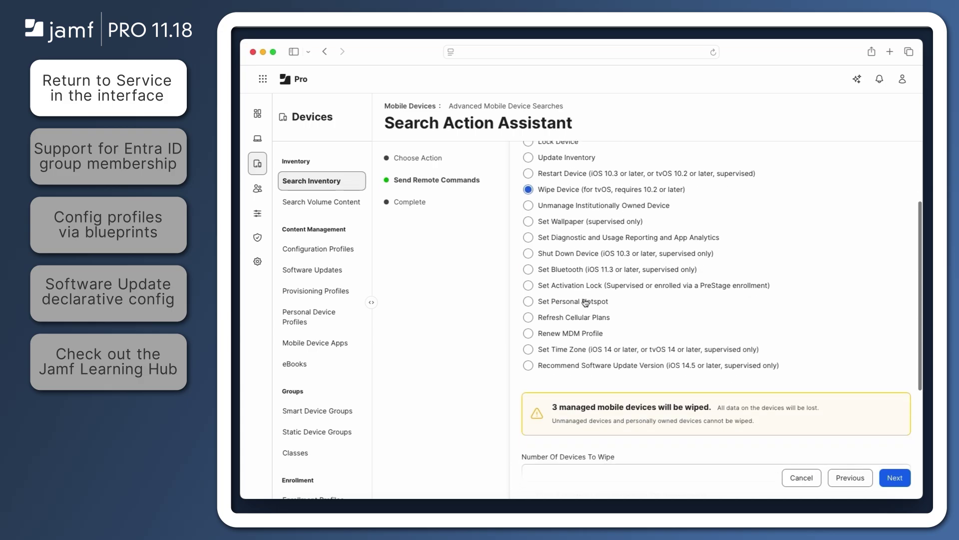
{"action": "scroll", "coordinate": [586, 302], "scroll_direction": "down", "scroll_amount": 4}
{"action": "left_click", "coordinate": [528, 362]}
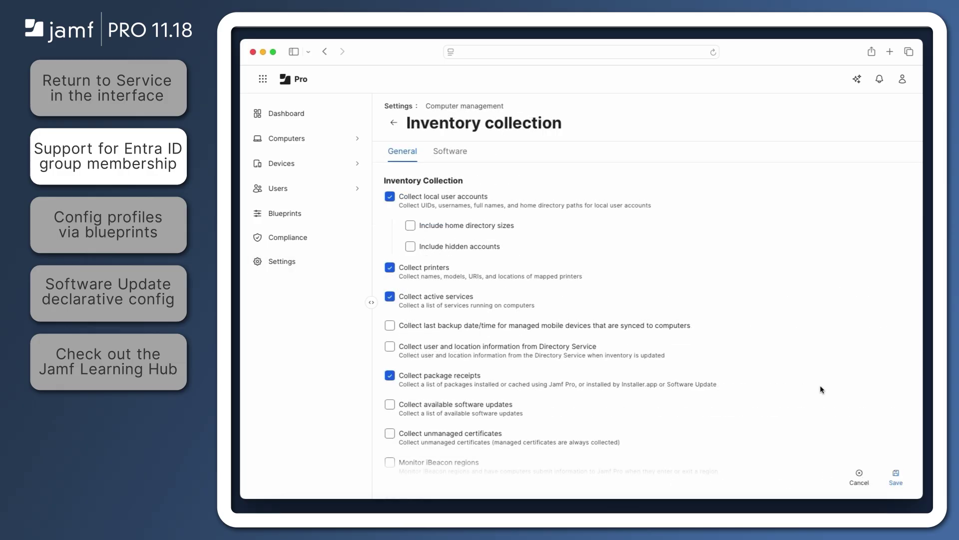
Step: Enable Directory Service user and location collection for both computers and mobile devices
{"action": "left_click", "coordinate": [390, 347]}
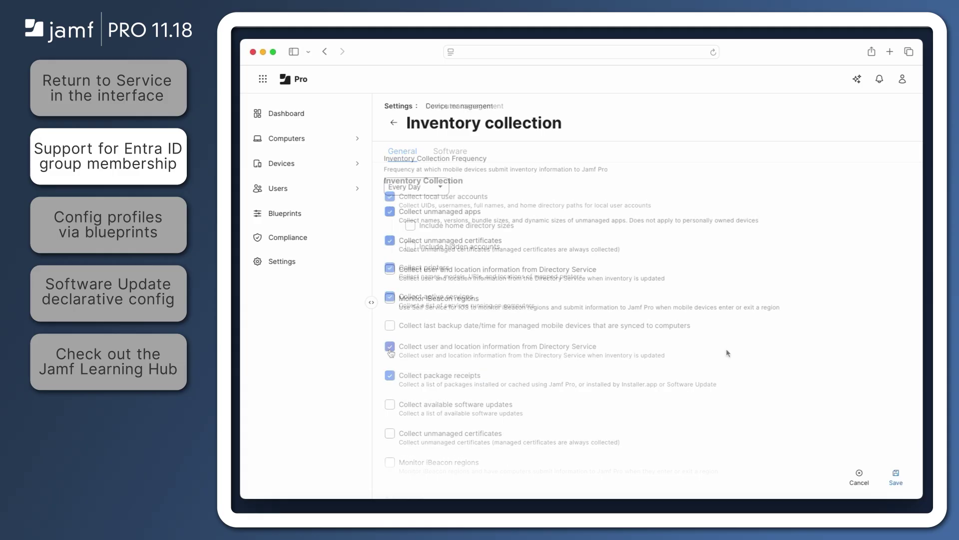
{"action": "left_click", "coordinate": [390, 271]}
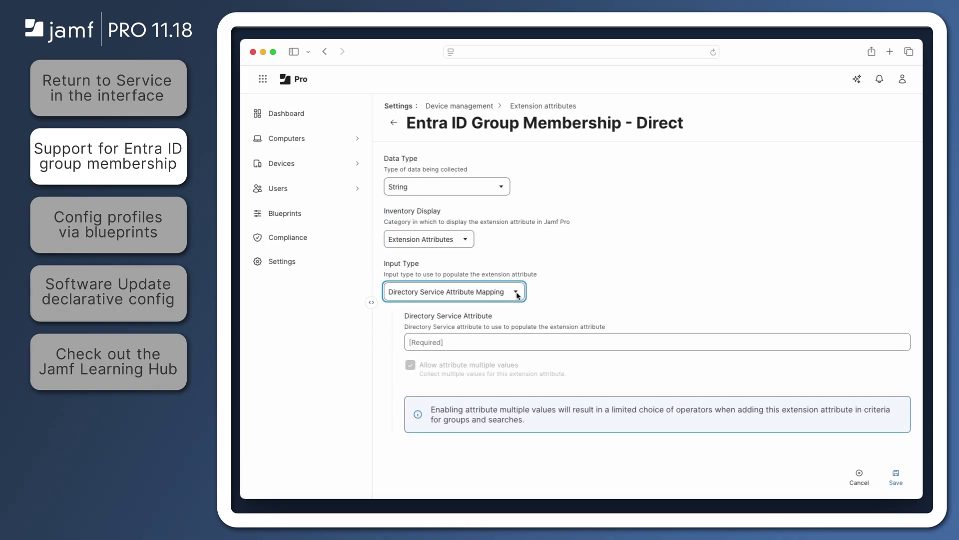
Step: Keep Directory Service Attribute Mapping as the input type and enter memberOf.displayName as the attribute
{"action": "left_click", "coordinate": [516, 293]}
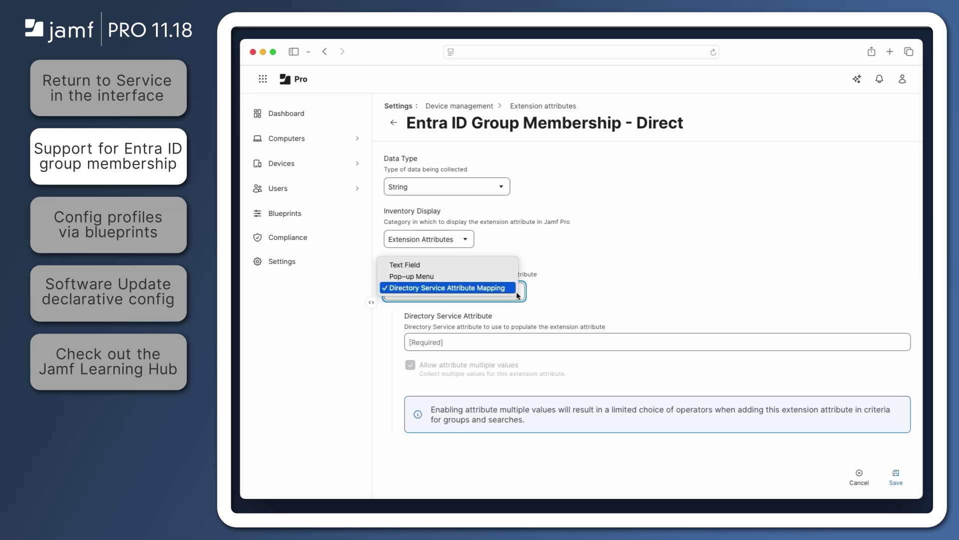
{"action": "left_click", "coordinate": [499, 288]}
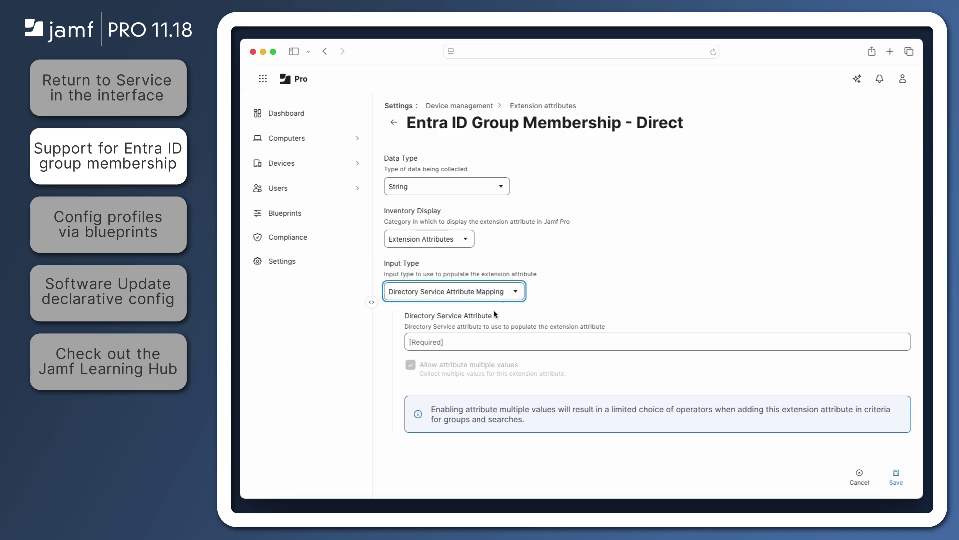
{"action": "left_click", "coordinate": [483, 340]}
{"action": "type", "text": "memberOf.display"}
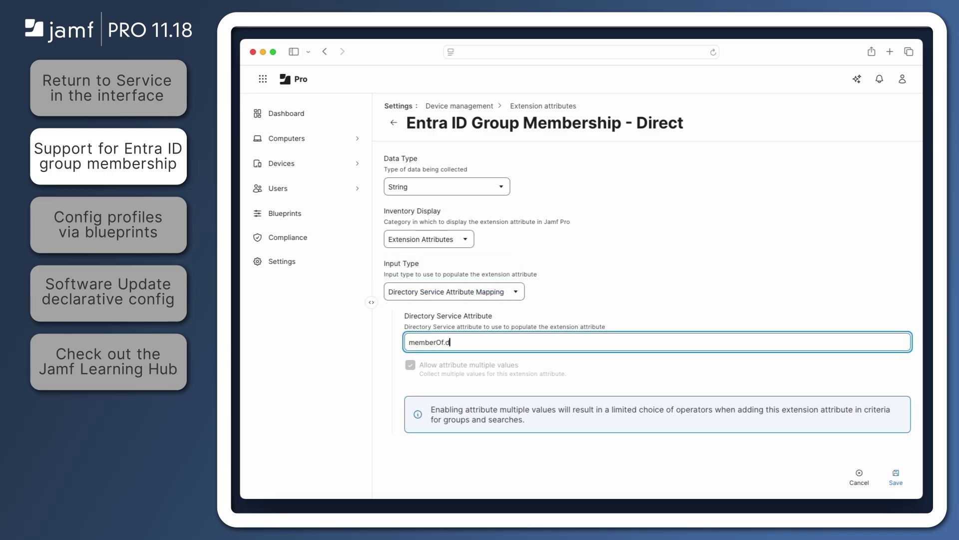
{"action": "type", "text": "Name"}
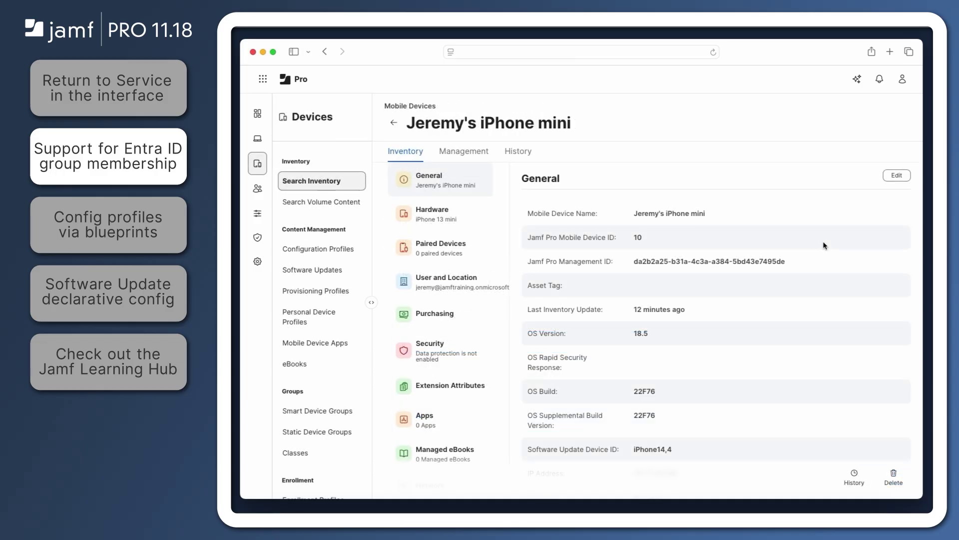
Step: Show the iPhone mini's Extension Attributes listing Everyone, Admins and jamfProtectAdministrators
{"action": "left_click", "coordinate": [482, 388]}
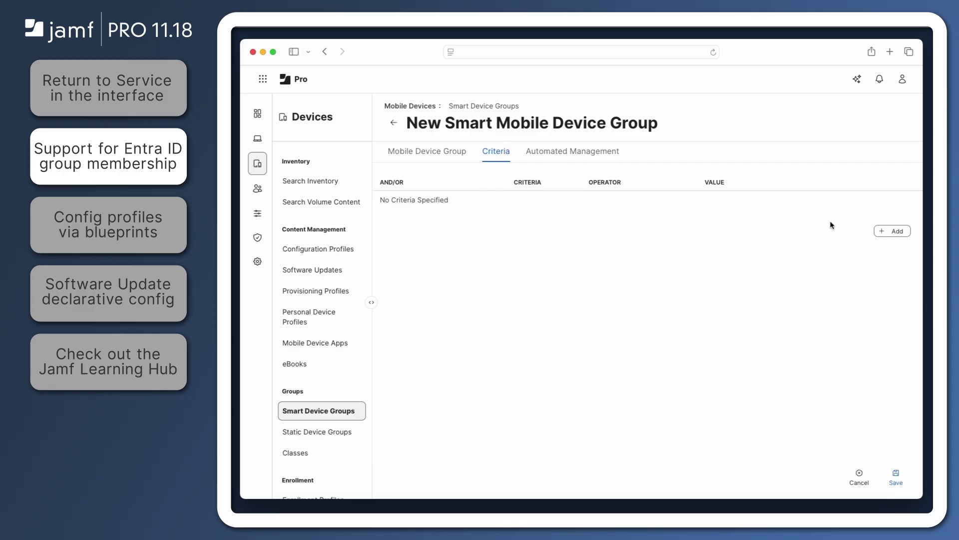
Step: Add the advanced Entra ID Group Membership - Direct criterion with the value Admins
{"action": "left_click", "coordinate": [892, 231]}
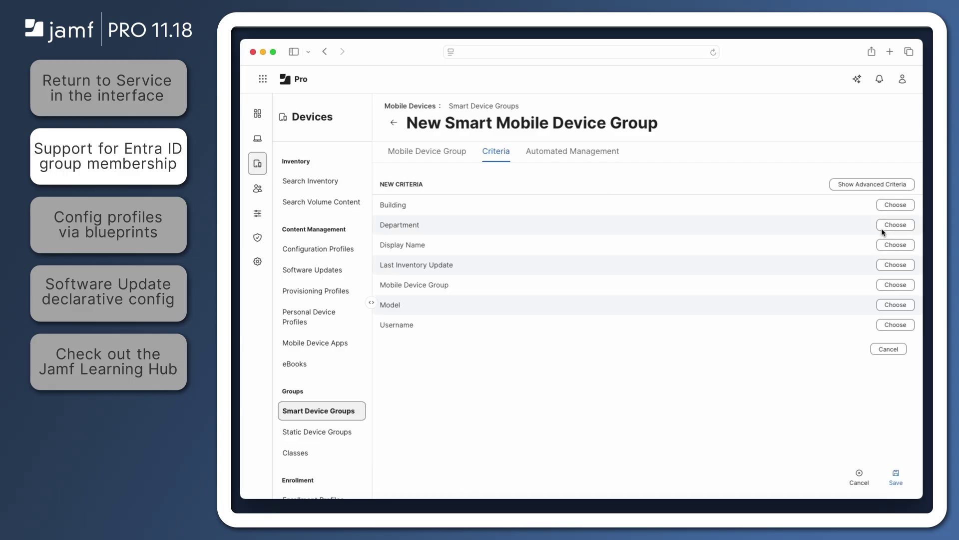
{"action": "left_click", "coordinate": [872, 185]}
{"action": "scroll", "coordinate": [833, 357], "scroll_direction": "down", "scroll_amount": 3}
{"action": "scroll", "coordinate": [832, 358], "scroll_direction": "down", "scroll_amount": 15}
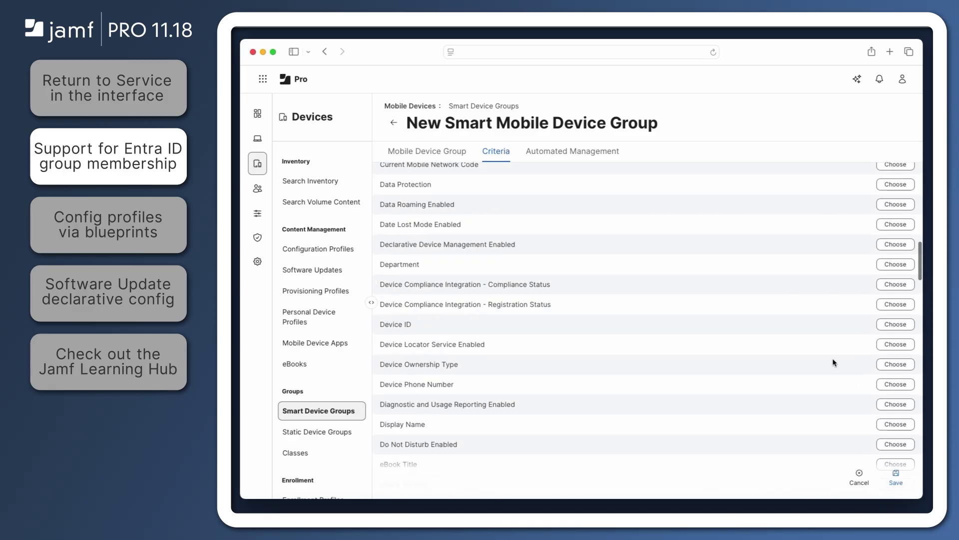
{"action": "left_click", "coordinate": [895, 387]}
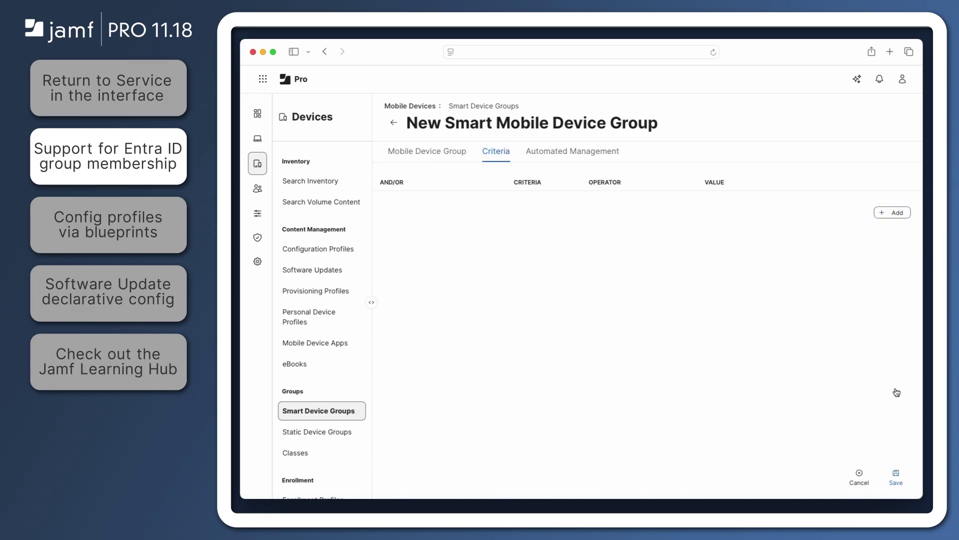
{"action": "type", "text": "Admins"}
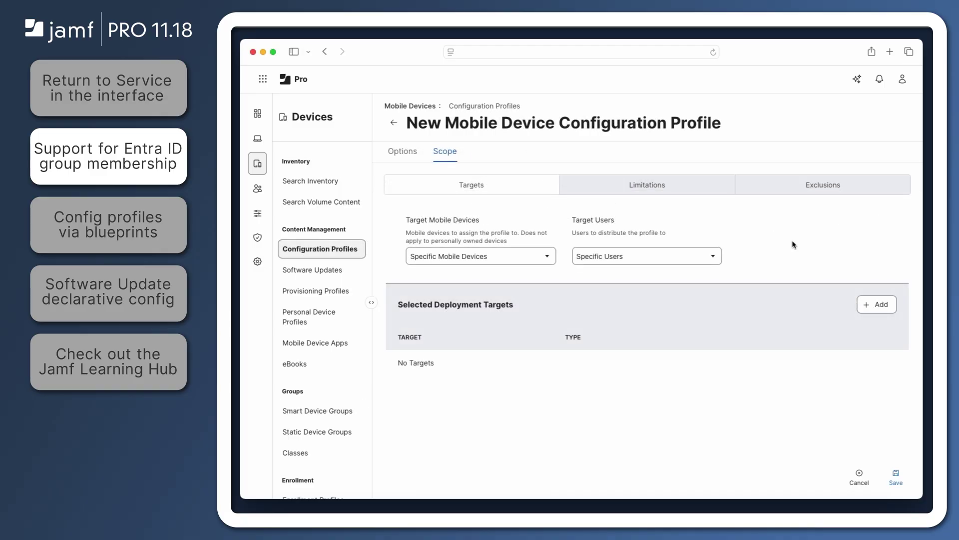
Step: Browse mobile device groups as profile targets, then scope the blueprint to Entra ID - Admins
{"action": "left_click", "coordinate": [869, 304]}
{"action": "left_click", "coordinate": [569, 277]}
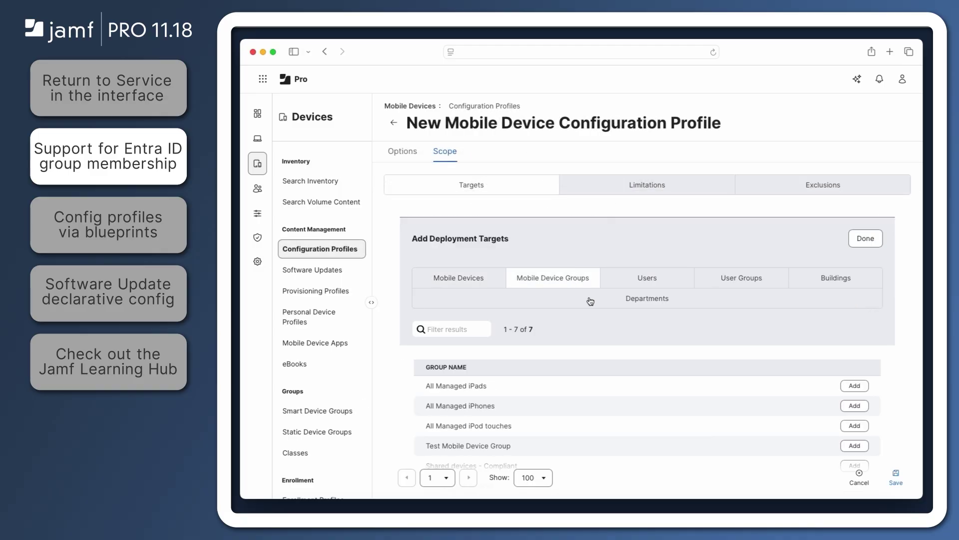
{"action": "scroll", "coordinate": [610, 329], "scroll_direction": "down", "scroll_amount": 3}
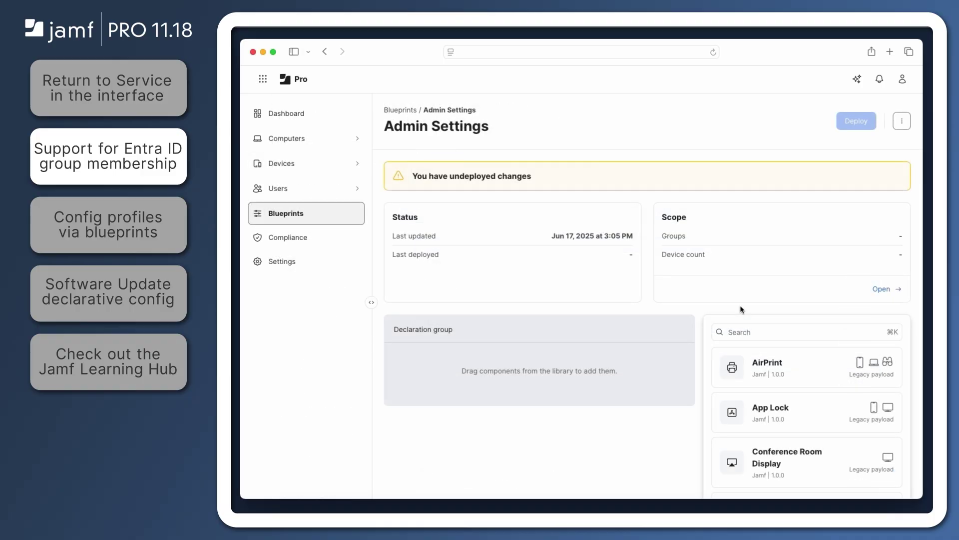
{"action": "left_click", "coordinate": [881, 293]}
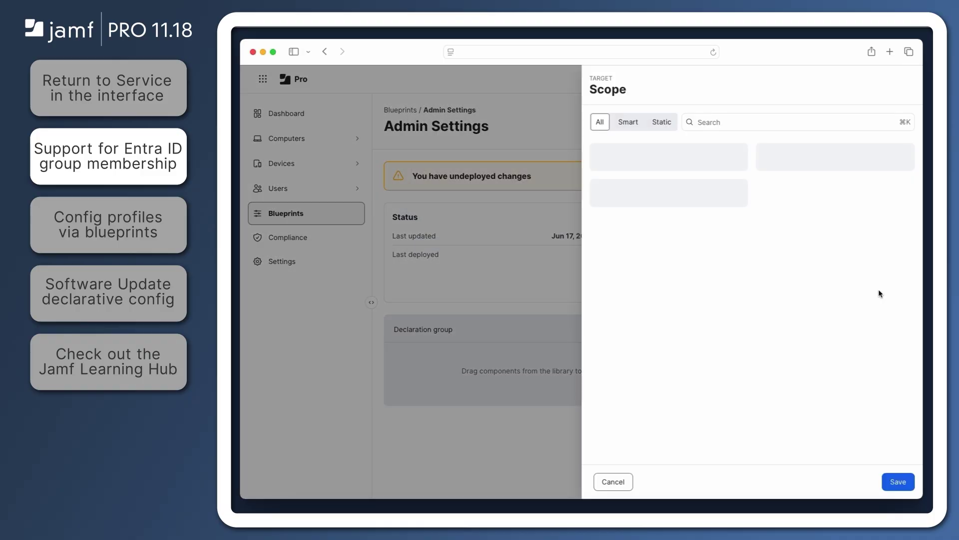
{"action": "left_click", "coordinate": [765, 267]}
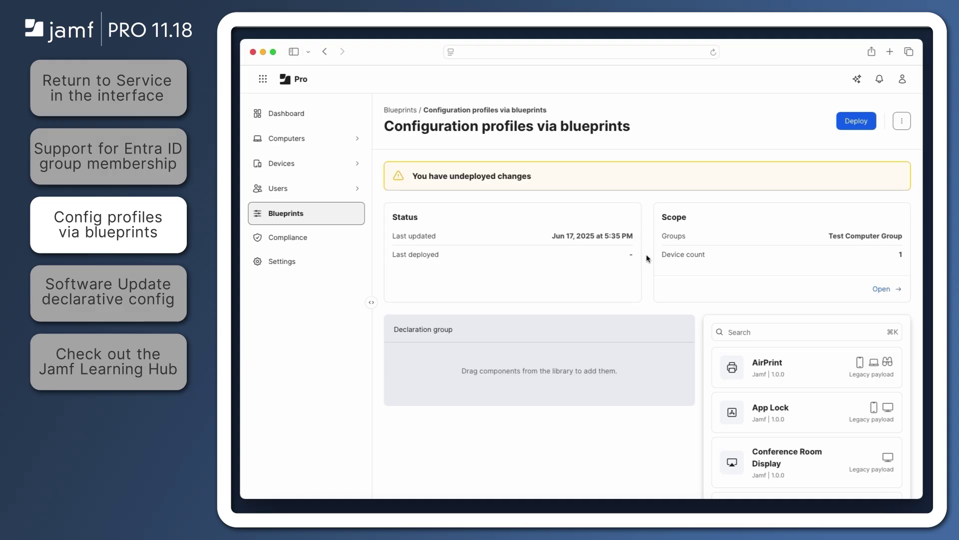
Step: Drag the Restrictions card from the component library into the declaration group
{"action": "scroll", "coordinate": [779, 439], "scroll_direction": "down", "scroll_amount": 10}
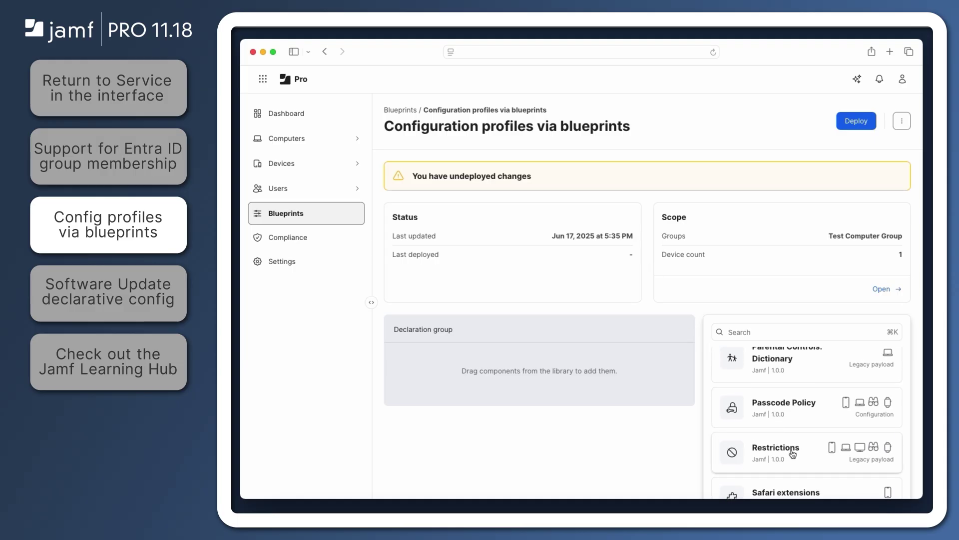
{"action": "left_click_drag", "start_coordinate": [792, 453], "coordinate": [581, 379]}
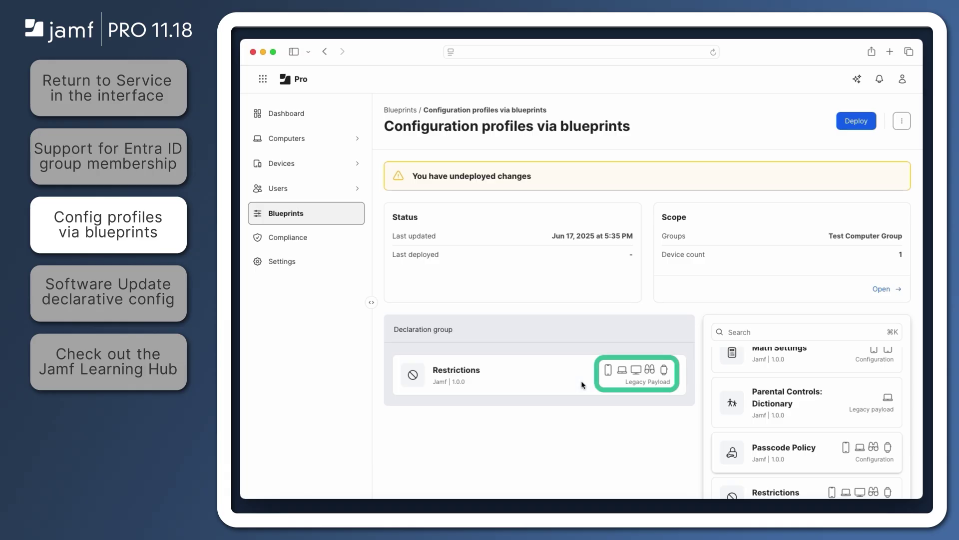
Step: Set Apple Intelligence restrictions Visual Intelligence Summary and writing tools to false, save, and deploy
{"action": "left_click", "coordinate": [618, 379]}
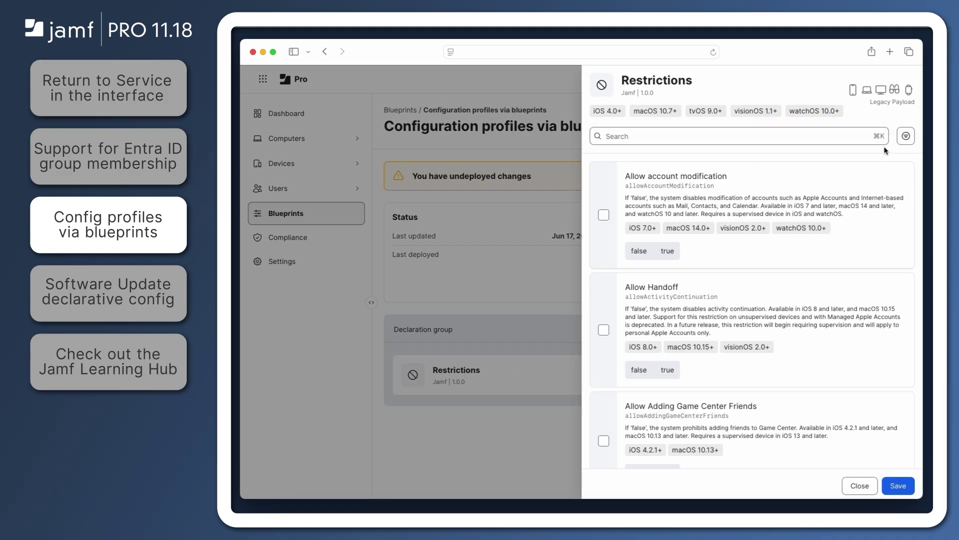
{"action": "left_click", "coordinate": [906, 136]}
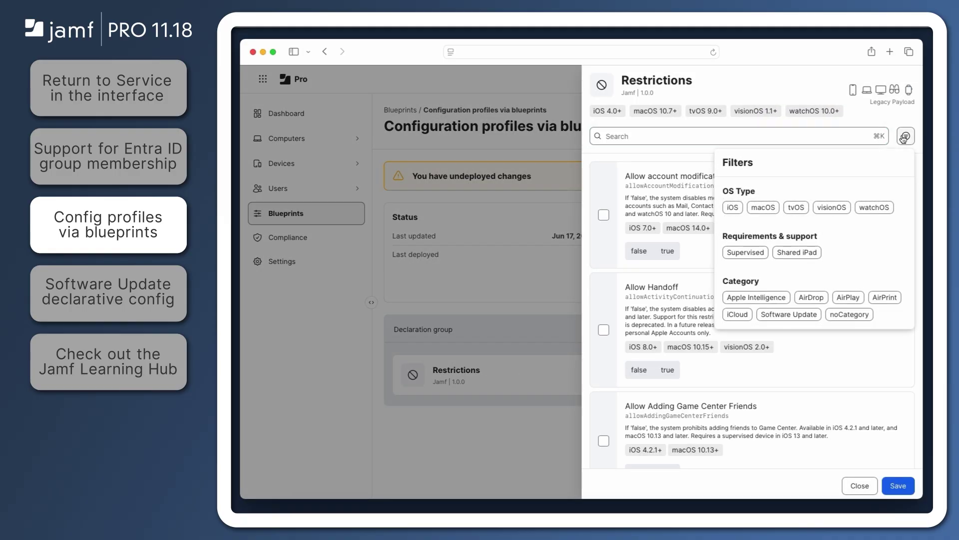
{"action": "left_click", "coordinate": [766, 297]}
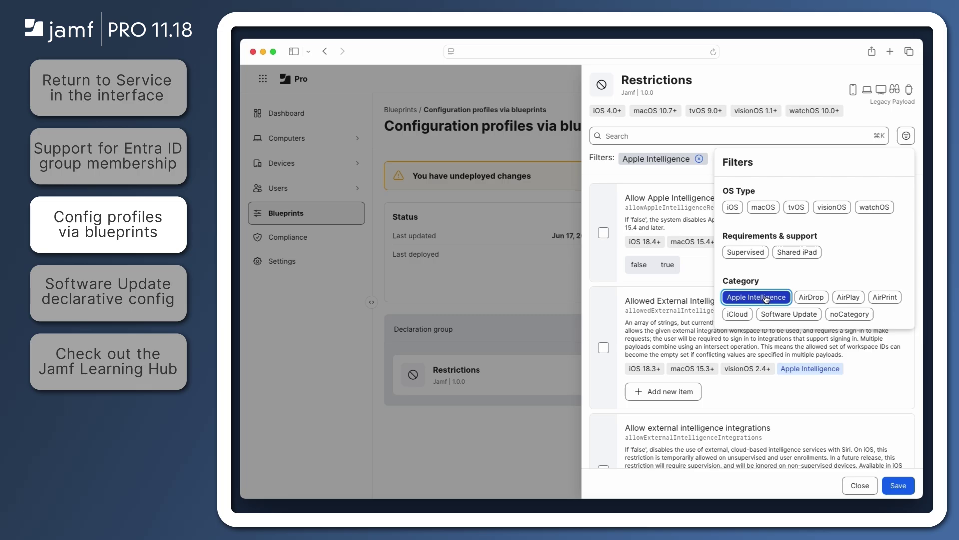
{"action": "left_click", "coordinate": [697, 262]}
{"action": "scroll", "coordinate": [689, 275], "scroll_direction": "down", "scroll_amount": 10}
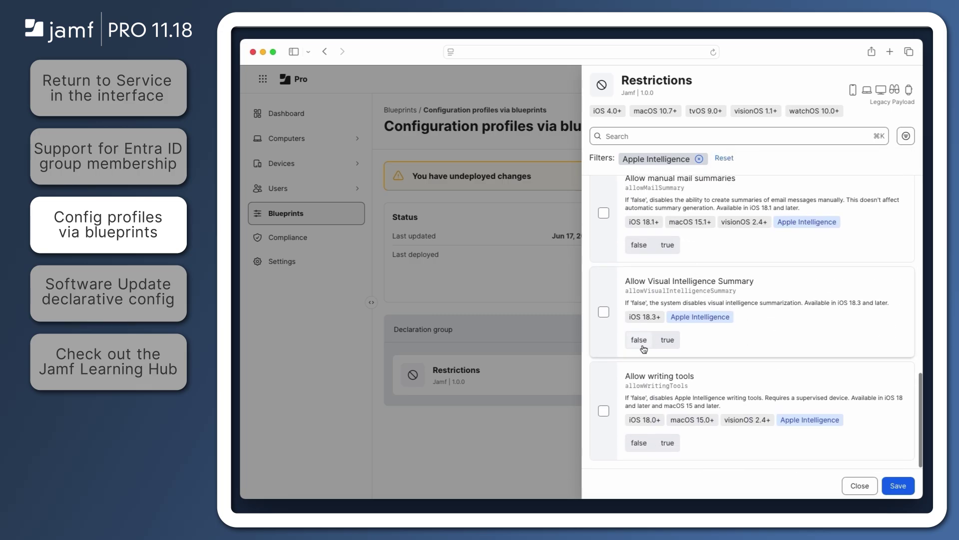
{"action": "left_click", "coordinate": [639, 340]}
{"action": "left_click", "coordinate": [639, 442]}
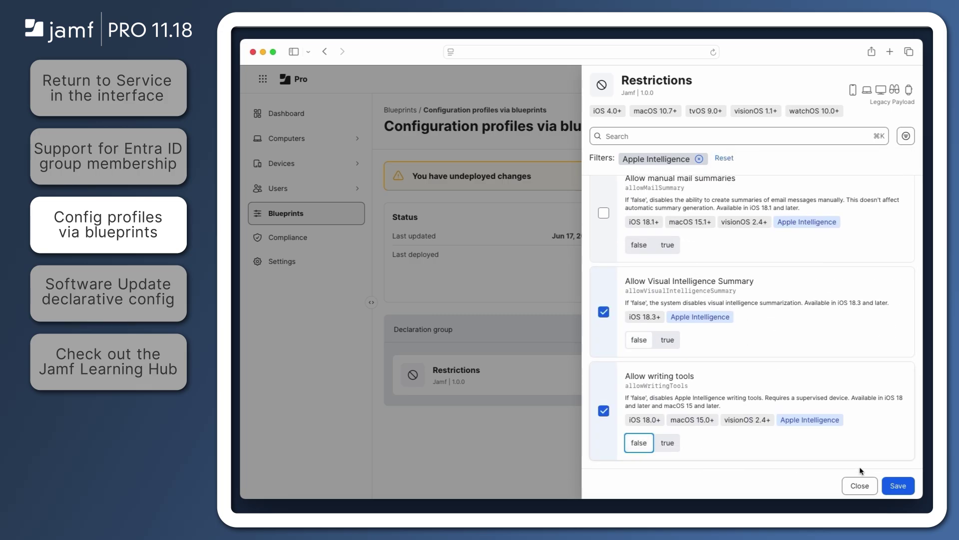
{"action": "left_click", "coordinate": [898, 485]}
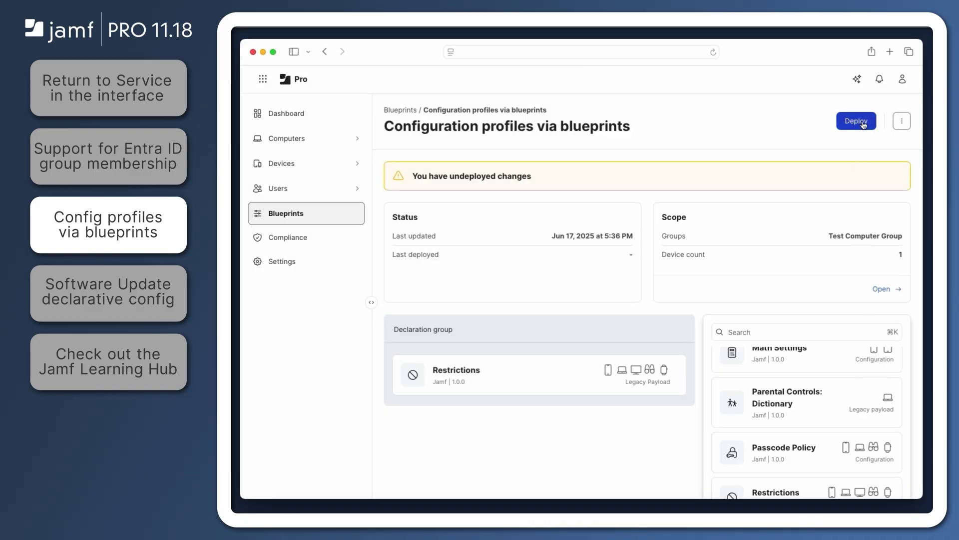
{"action": "left_click", "coordinate": [862, 122]}
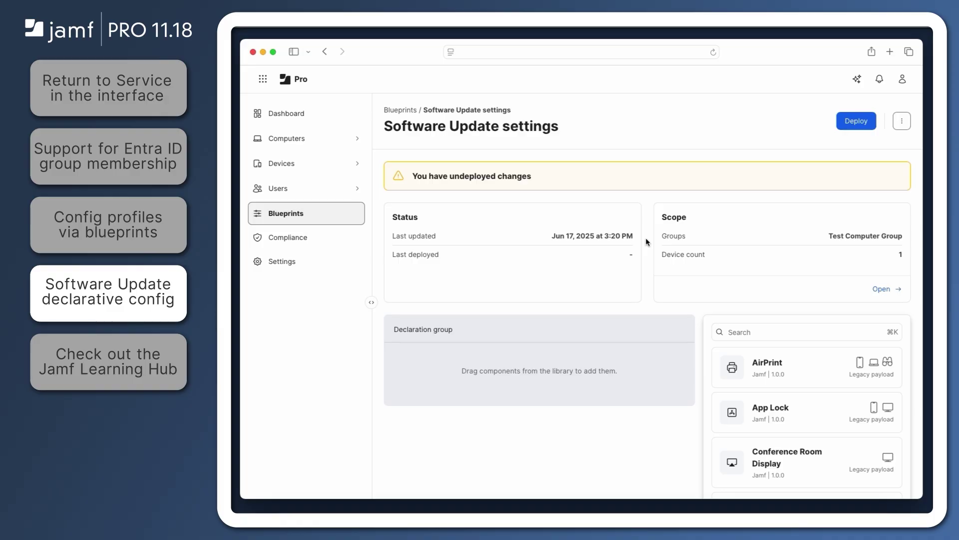
Step: Add the Software Update Settings card from the component library to the blueprint's Declaration group
{"action": "scroll", "coordinate": [800, 400], "scroll_direction": "down", "scroll_amount": 5}
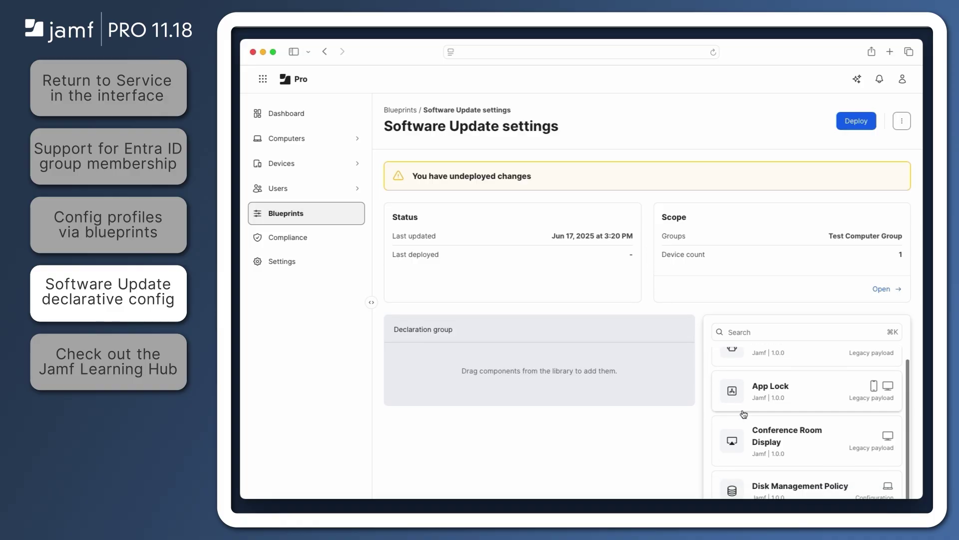
{"action": "scroll", "coordinate": [683, 437], "scroll_direction": "down", "scroll_amount": 5}
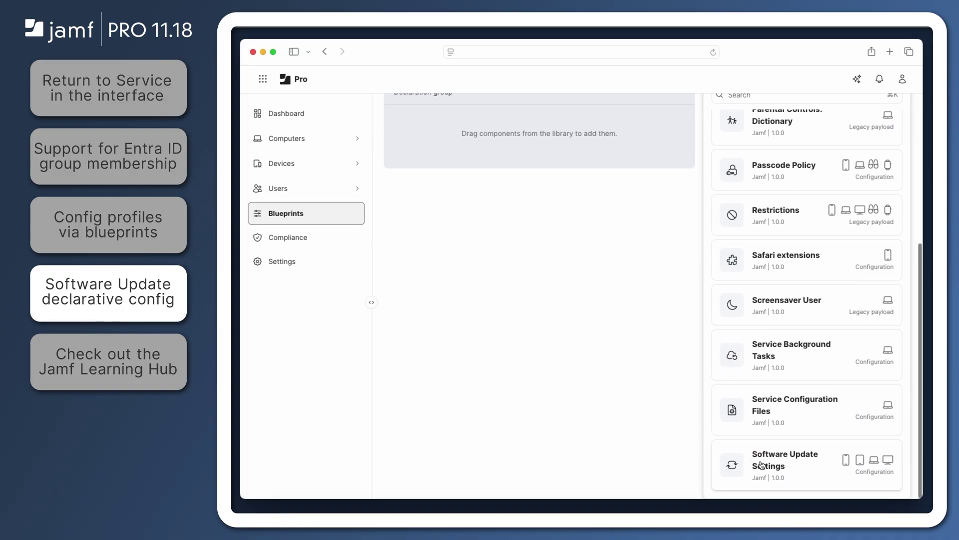
{"action": "left_click_drag", "start_coordinate": [757, 452], "coordinate": [585, 142]}
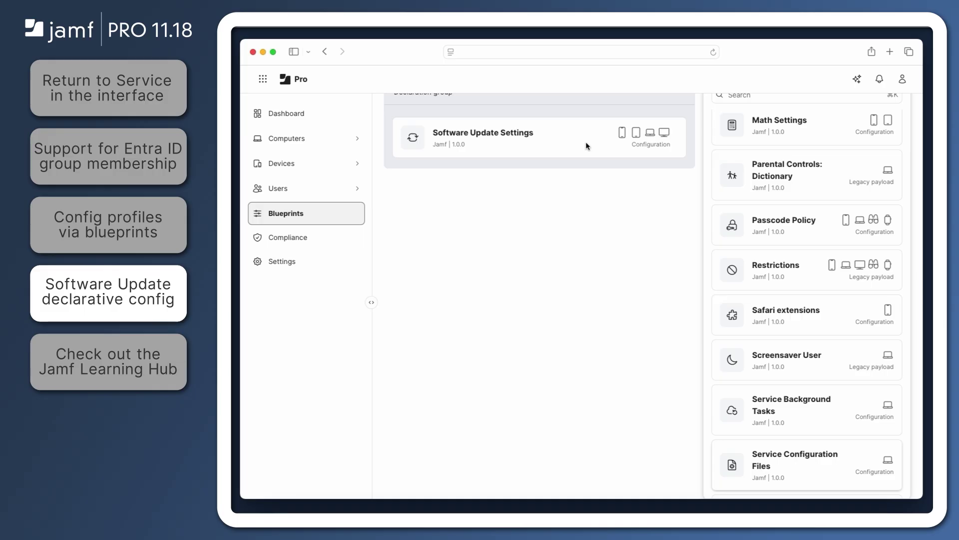
Step: Set OS update downloads, OS update installs and security update installs to Always under Install actions
{"action": "left_click", "coordinate": [632, 140]}
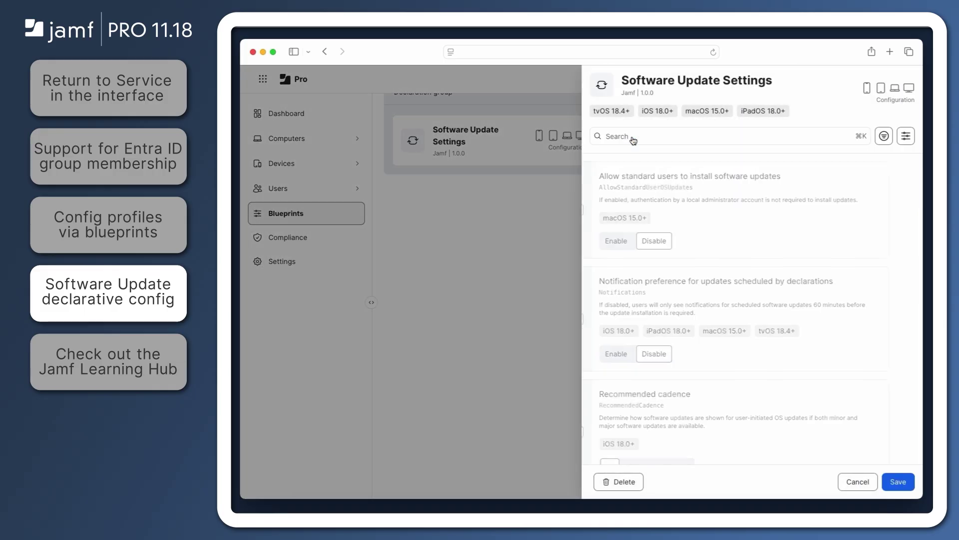
{"action": "scroll", "coordinate": [770, 210], "scroll_direction": "down", "scroll_amount": 5}
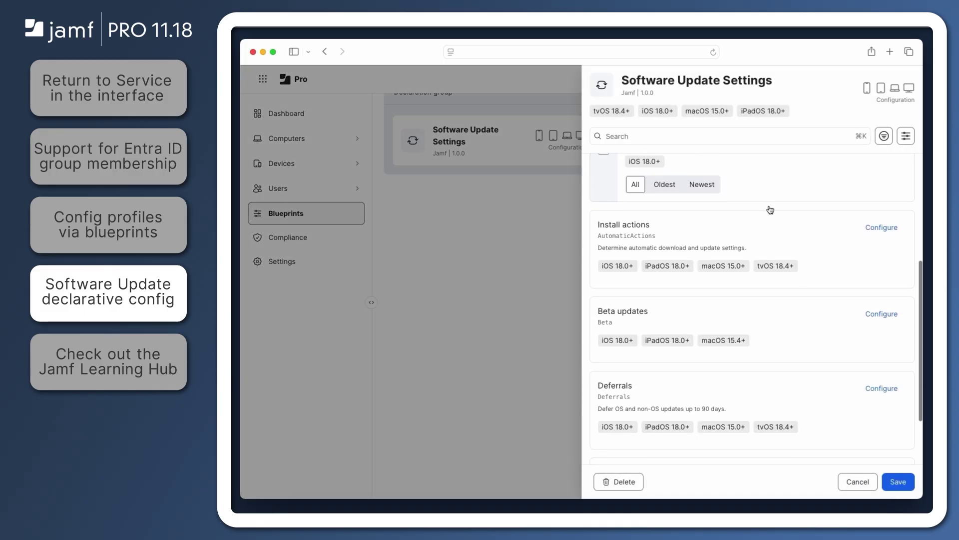
{"action": "scroll", "coordinate": [769, 210], "scroll_direction": "down", "scroll_amount": 2}
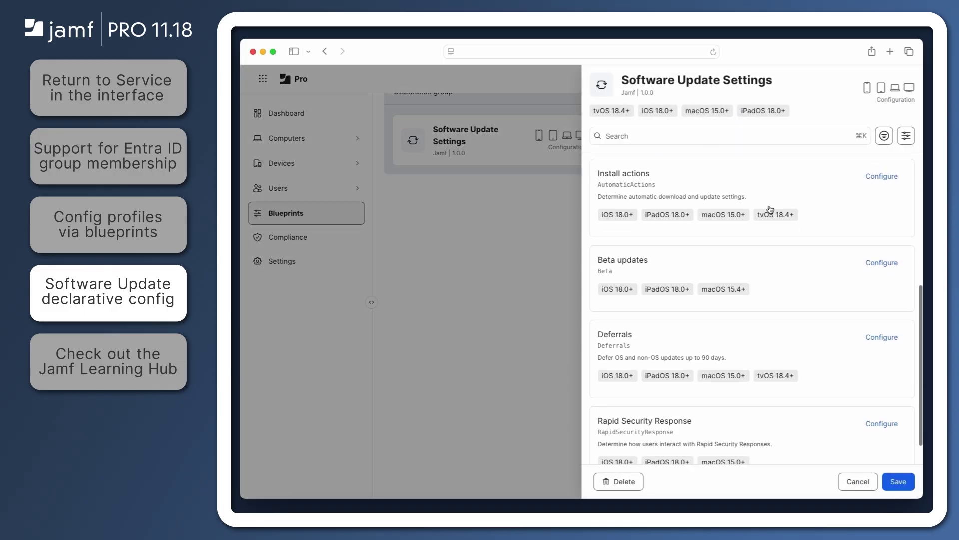
{"action": "left_click", "coordinate": [876, 179]}
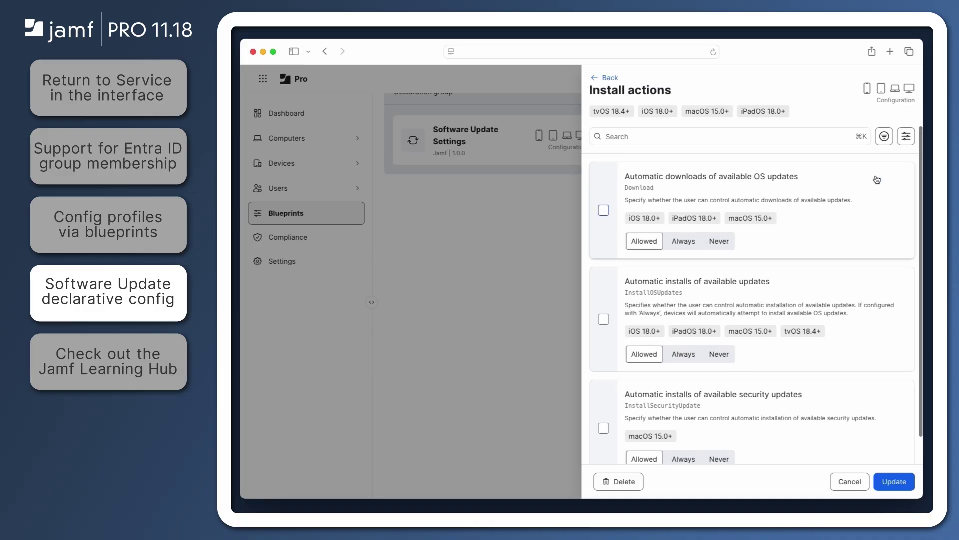
{"action": "left_click", "coordinate": [683, 241]}
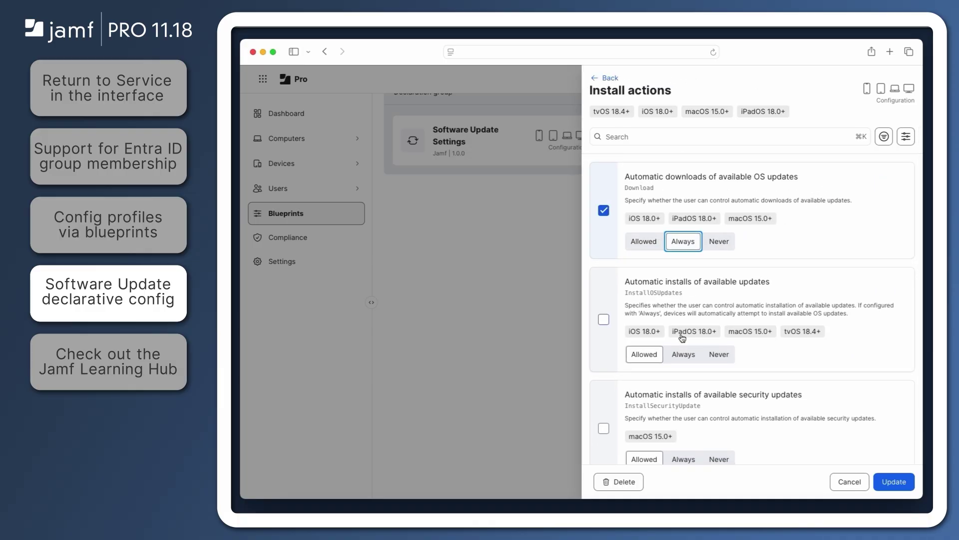
{"action": "left_click", "coordinate": [683, 354]}
{"action": "left_click", "coordinate": [682, 458]}
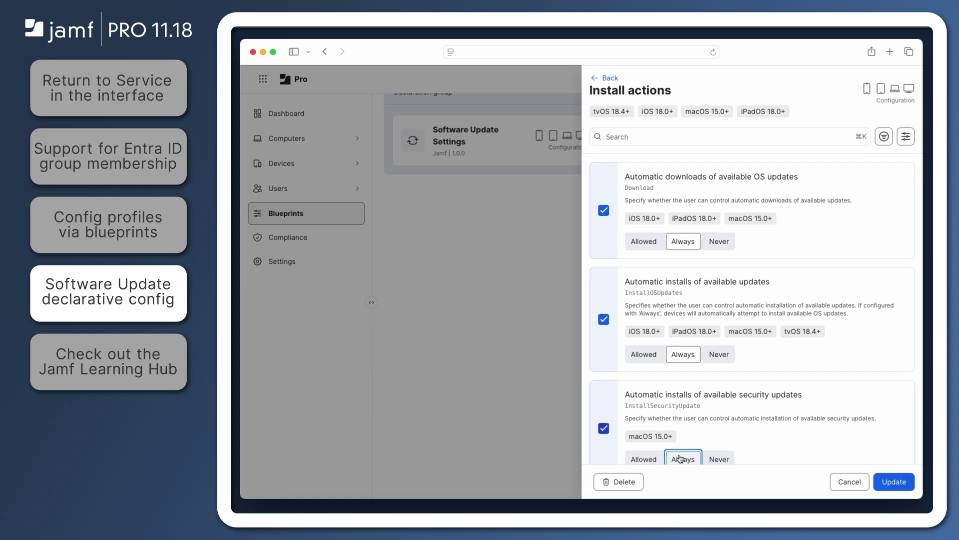
Step: Apply and save the Software Update Settings, then deploy the blueprint
{"action": "left_click", "coordinate": [893, 483]}
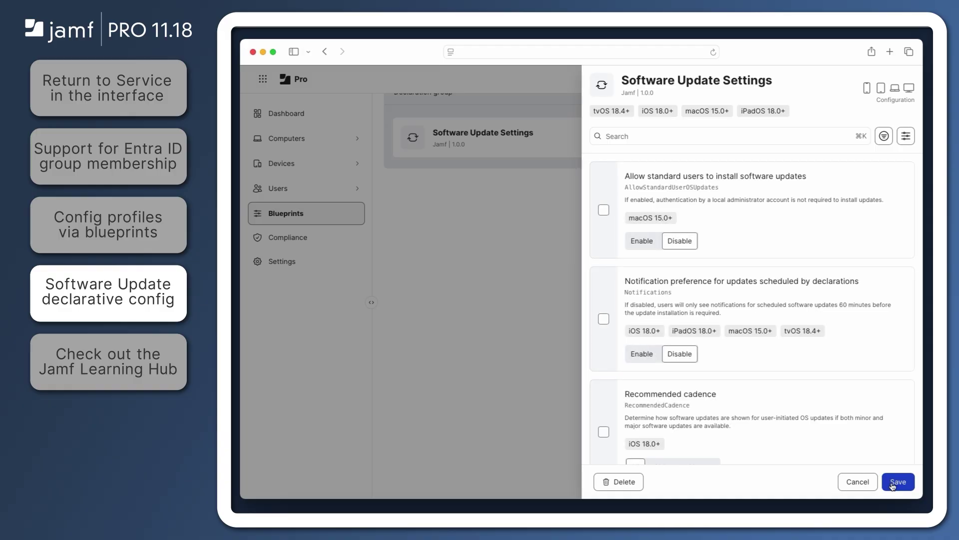
{"action": "left_click", "coordinate": [893, 482]}
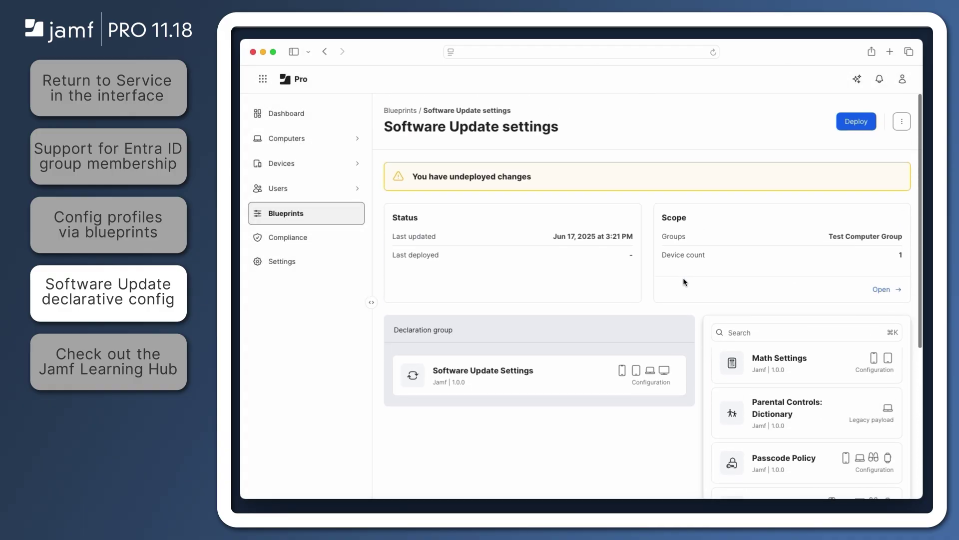
{"action": "left_click", "coordinate": [852, 121]}
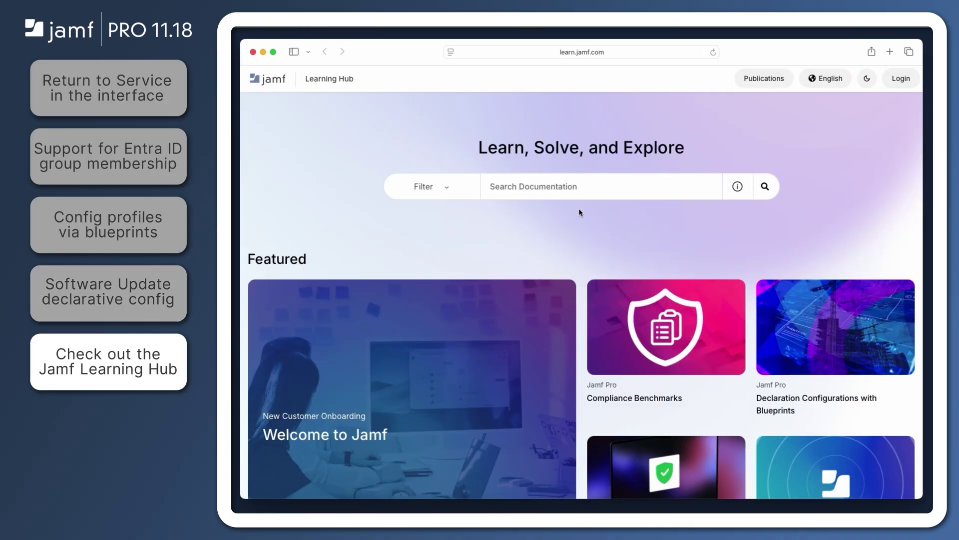
Step: Open the Jamf Pro card under Learn by Product and browse its 11.17.0 documentation
{"action": "scroll", "coordinate": [579, 212], "scroll_direction": "down", "scroll_amount": 8}
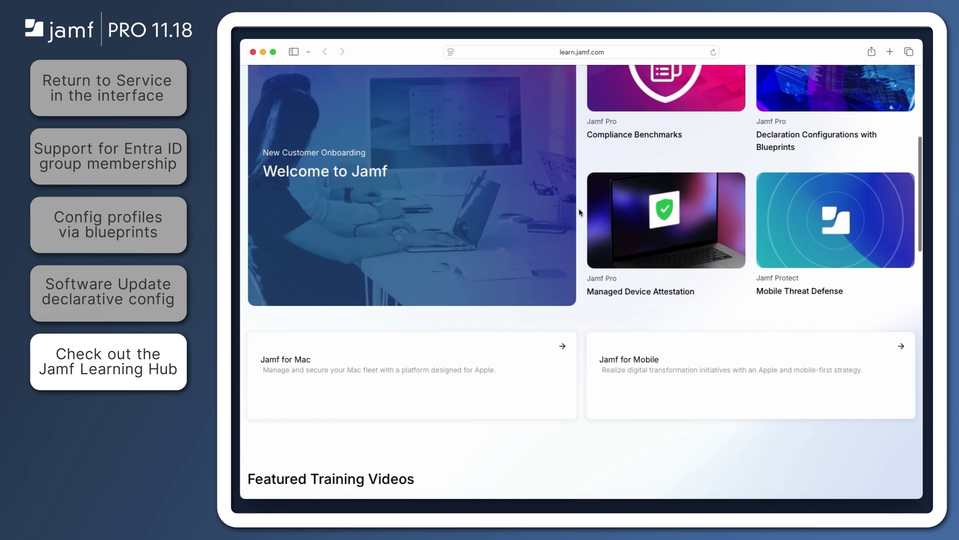
{"action": "scroll", "coordinate": [579, 213], "scroll_direction": "down", "scroll_amount": 5}
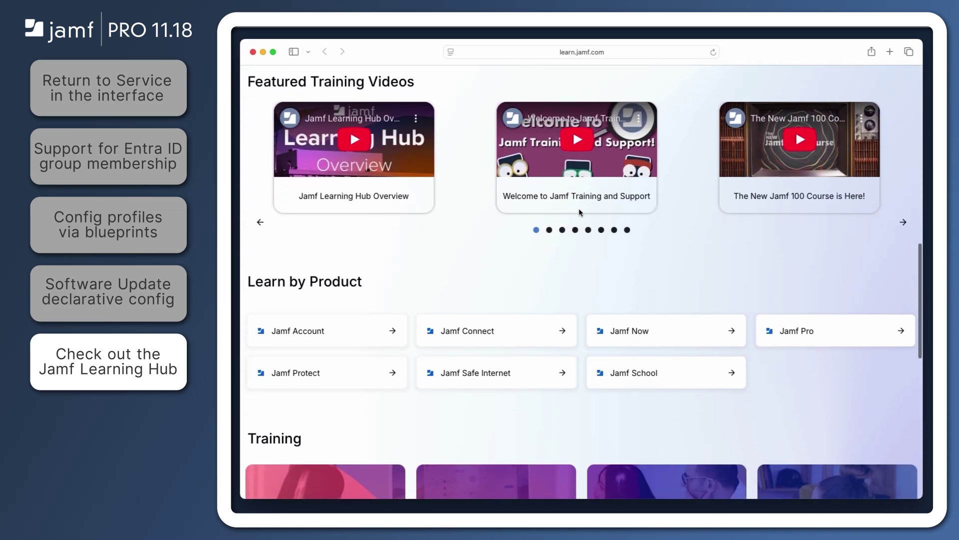
{"action": "left_click", "coordinate": [802, 330]}
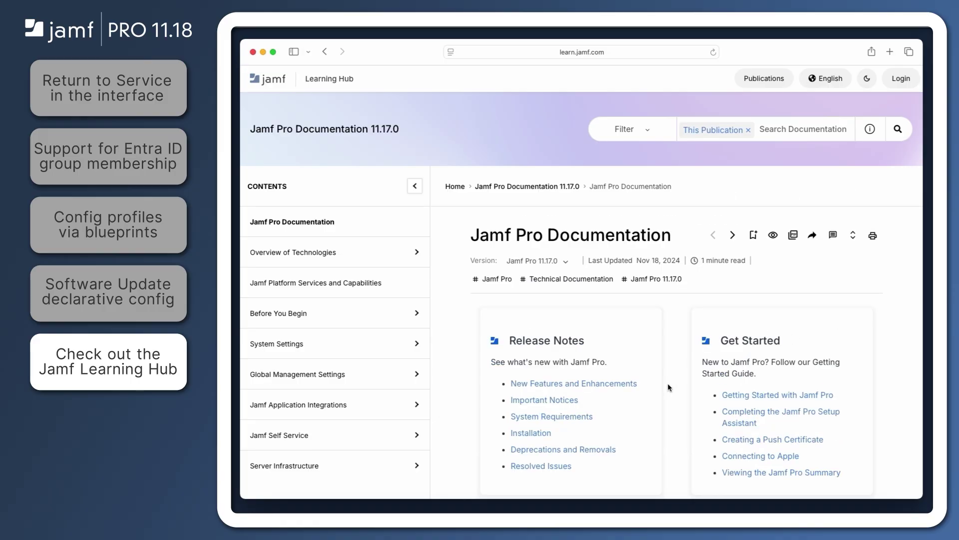
{"action": "scroll", "coordinate": [667, 383], "scroll_direction": "down", "scroll_amount": 1}
{"action": "scroll", "coordinate": [668, 385], "scroll_direction": "down", "scroll_amount": 3}
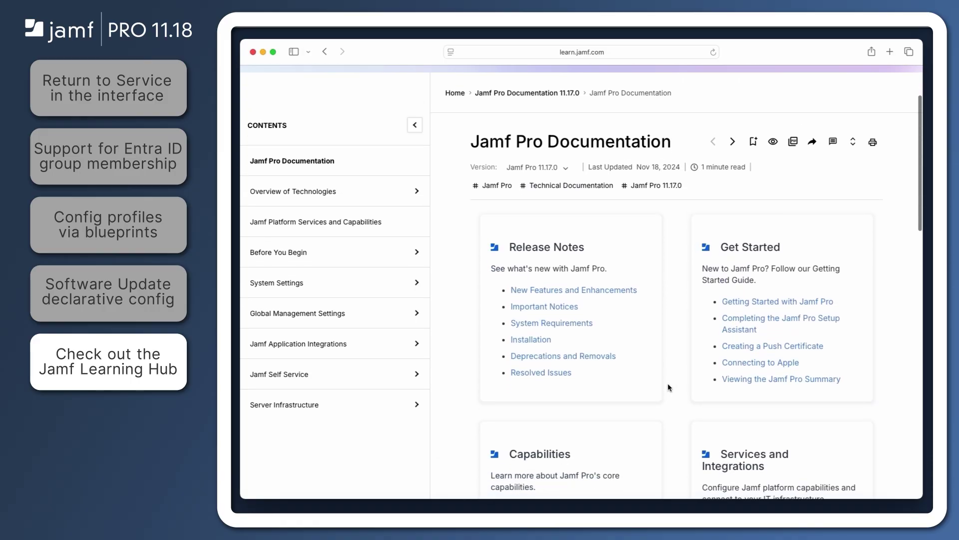